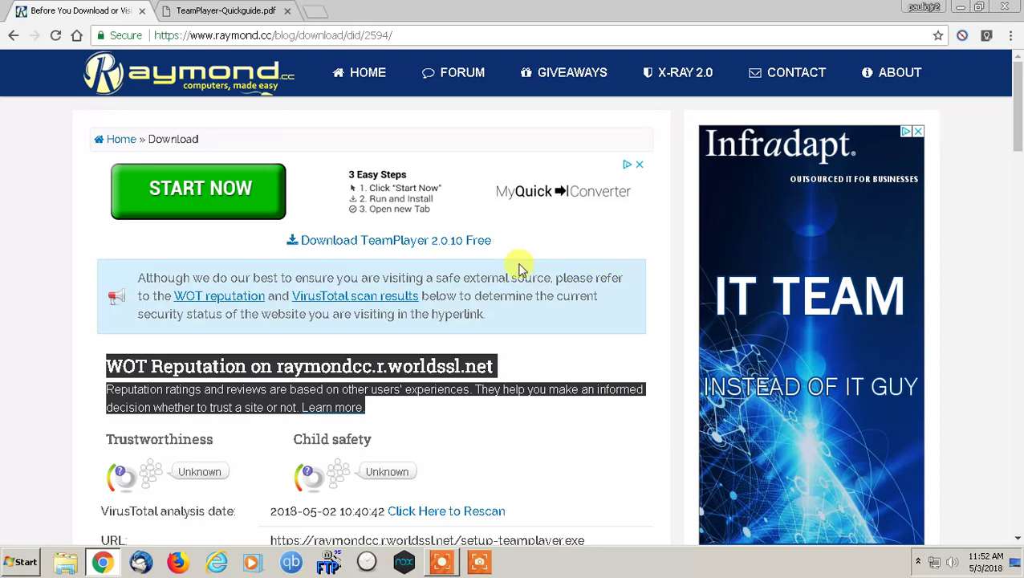
Download TeamPlayer 2.0.10 Free and run the setup file despite its unverified publisher
left_click(401, 35)
left_click(570, 242)
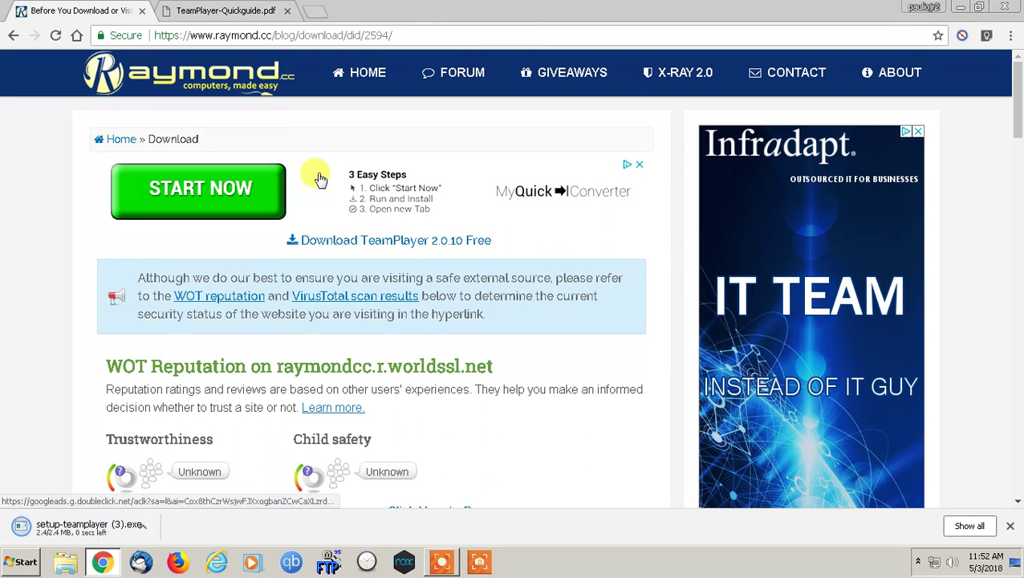
left_click(46, 529)
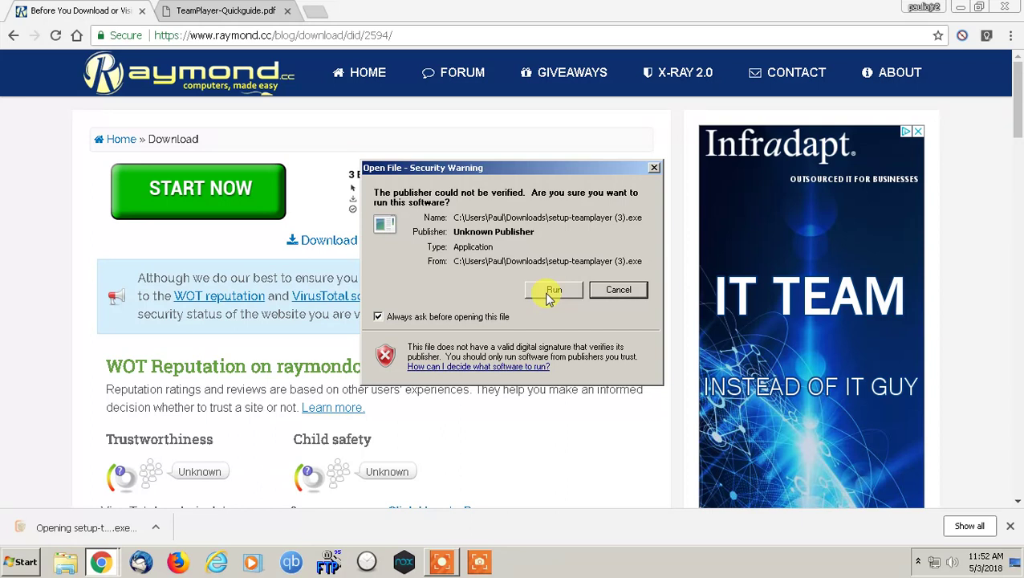
left_click(551, 292)
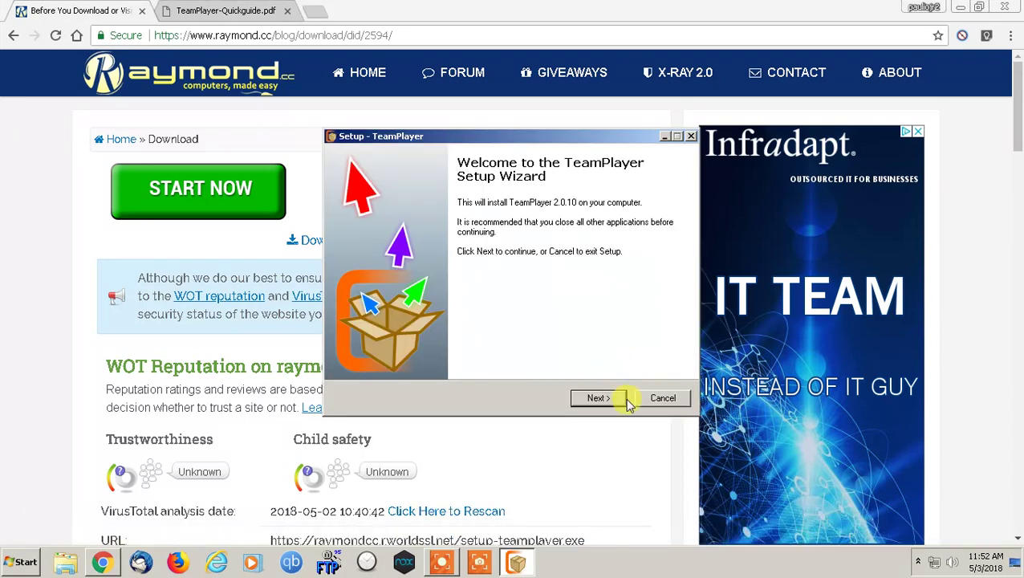
Start the TeamPlayer setup wizard, look through the WunderWorks software license and accept the agreement
left_click(618, 399)
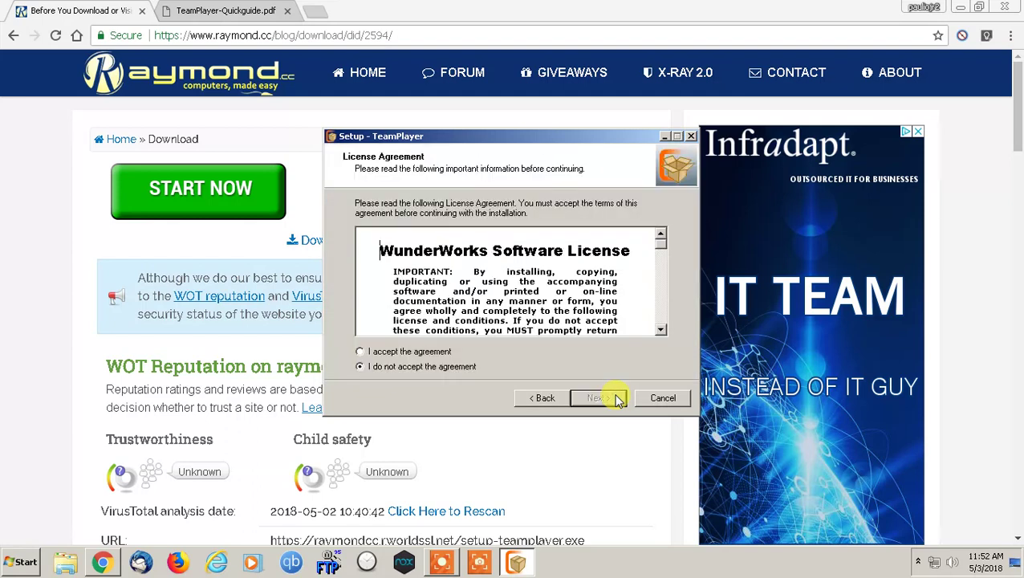
left_click(432, 354)
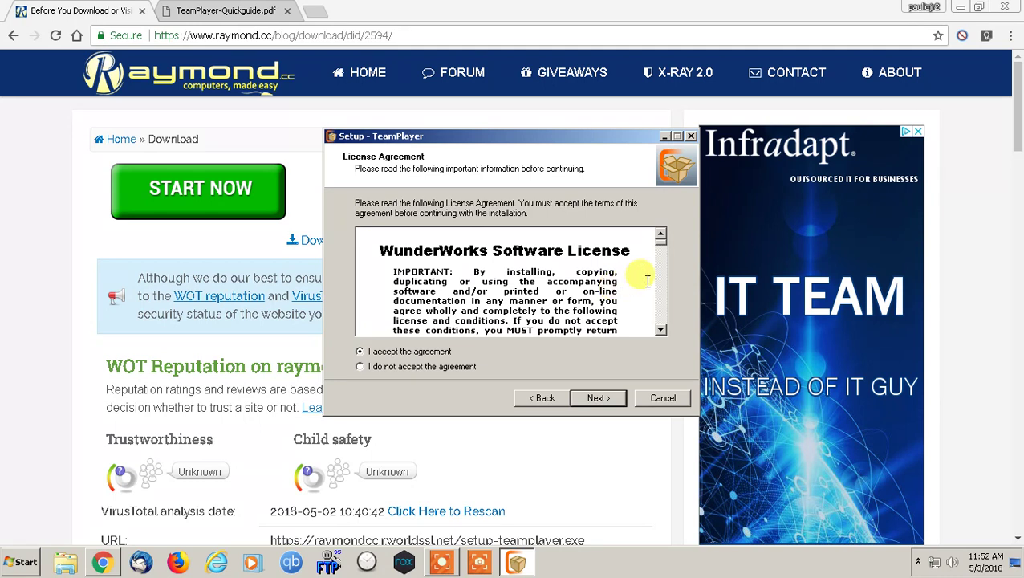
left_click_drag(660, 237, 656, 258)
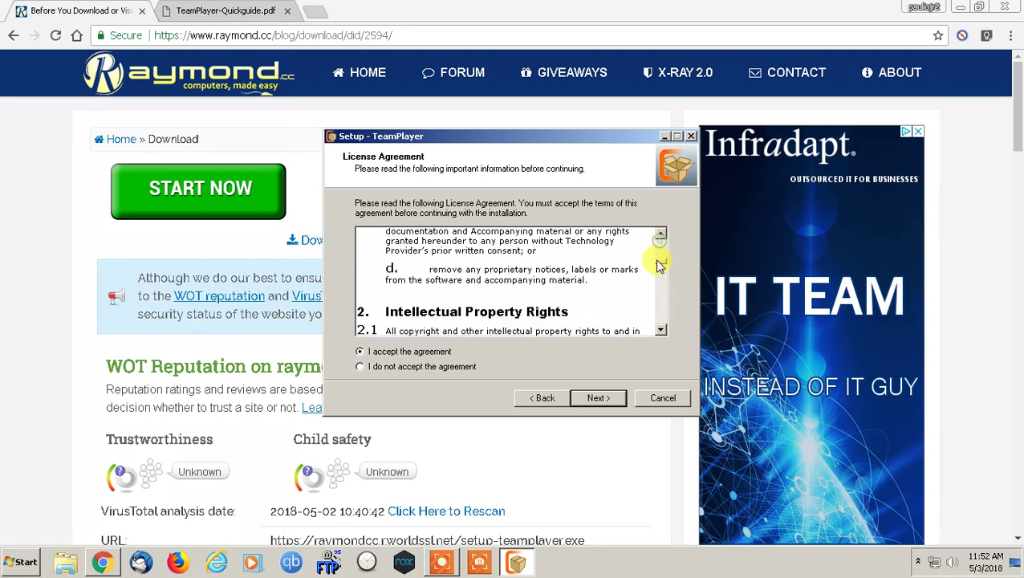
scroll(656, 265, "down", 10)
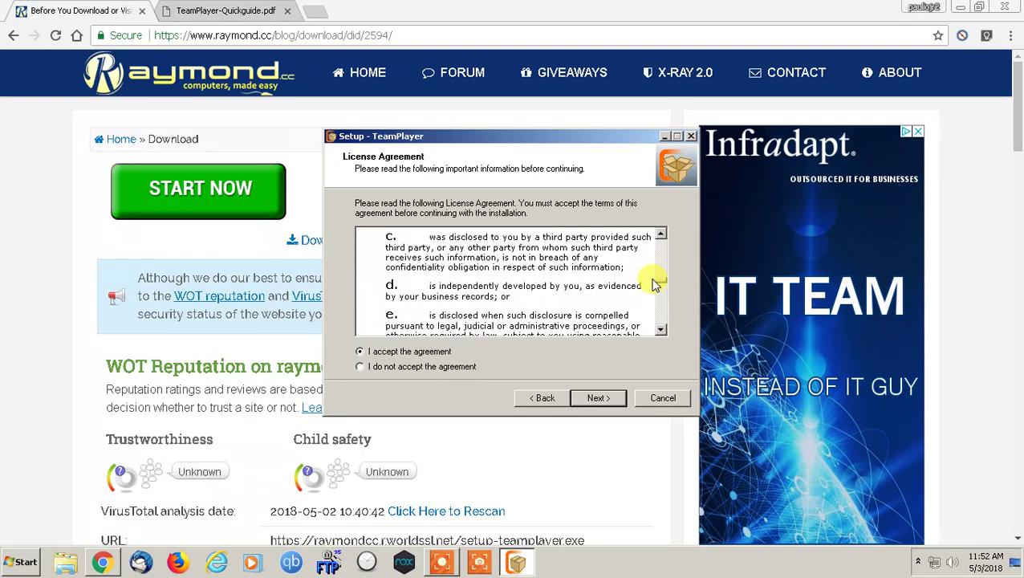
left_click(596, 397)
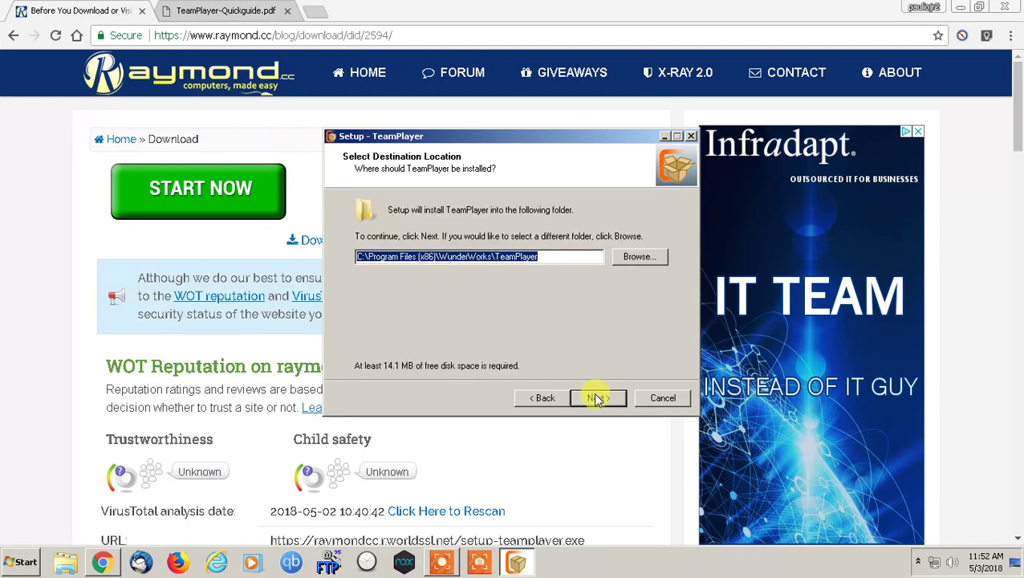
Install TeamPlayer into C:\Program Files (x86)\WunderWorks\TeamPlayer with Start Menu shortcuts and a desktop icon
left_click(596, 398)
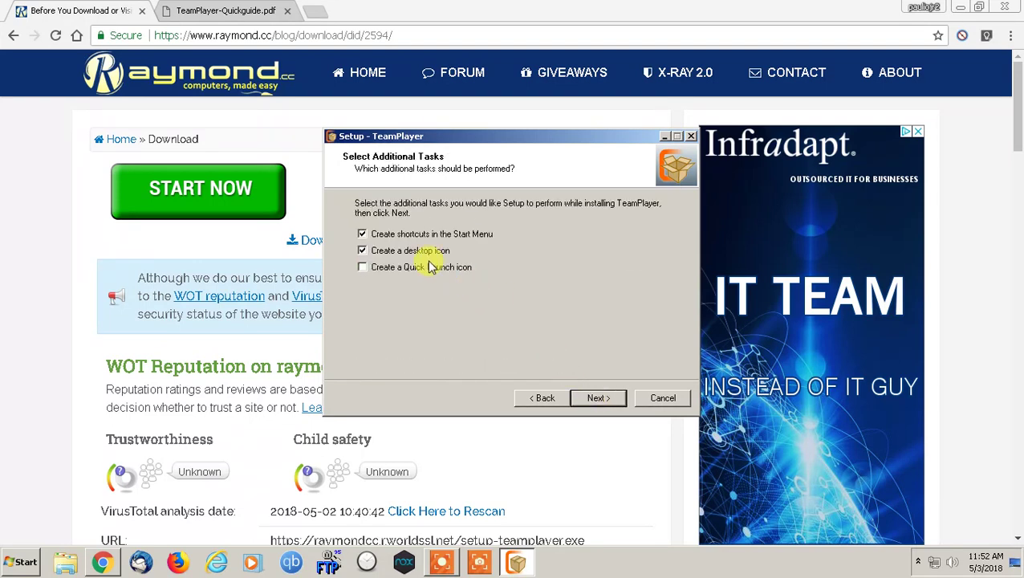
left_click(598, 397)
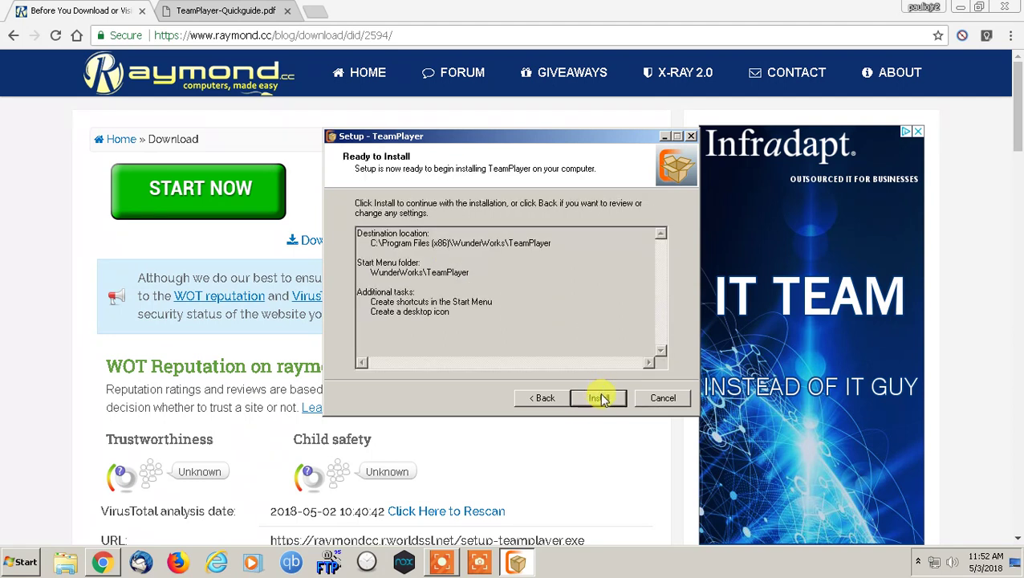
left_click(599, 399)
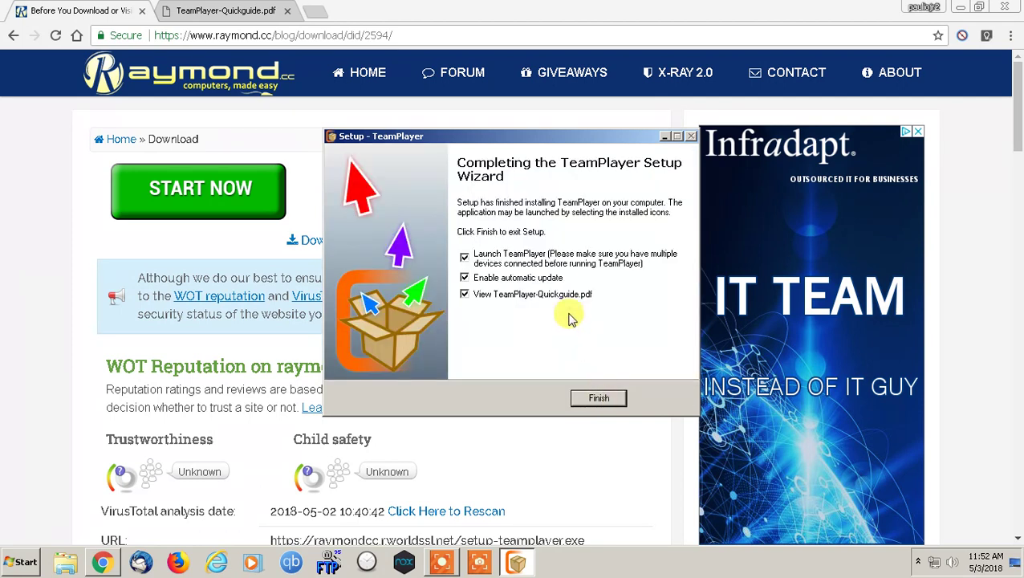
Finish setup and launch TeamPlayer without automatic updates or the quick guide, acknowledging the 64-bit system notice
left_click(465, 278)
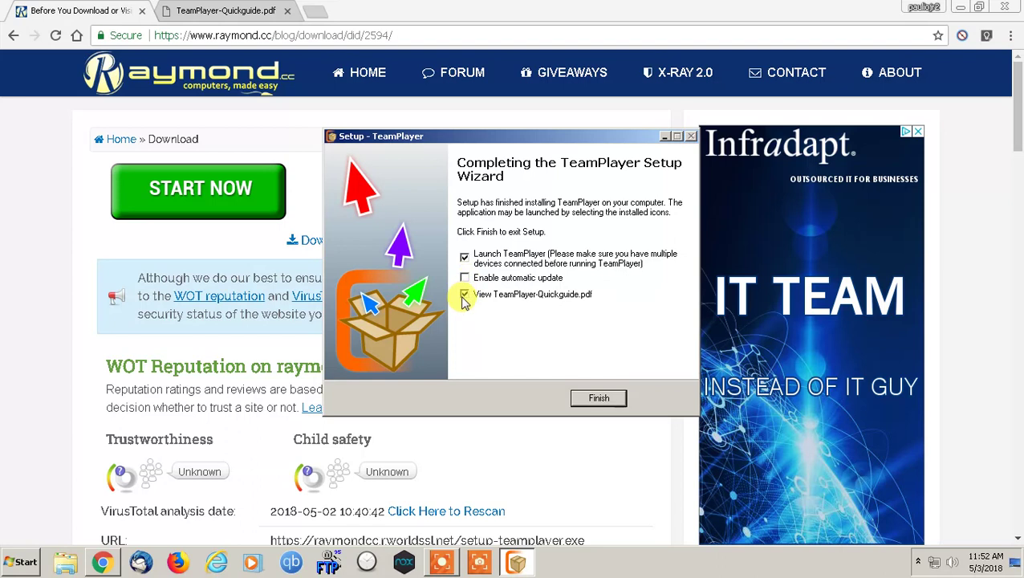
left_click(464, 294)
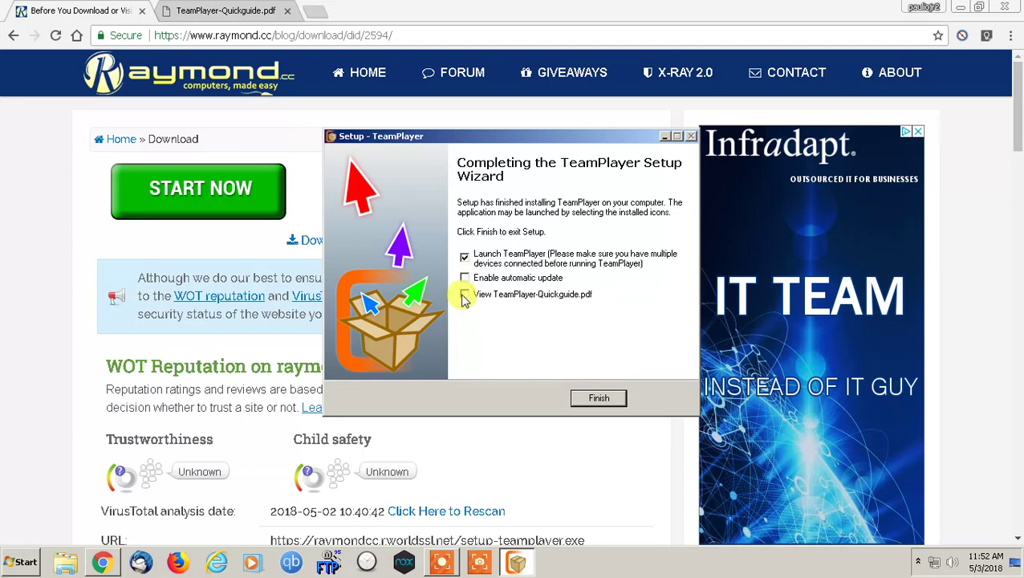
left_click(602, 397)
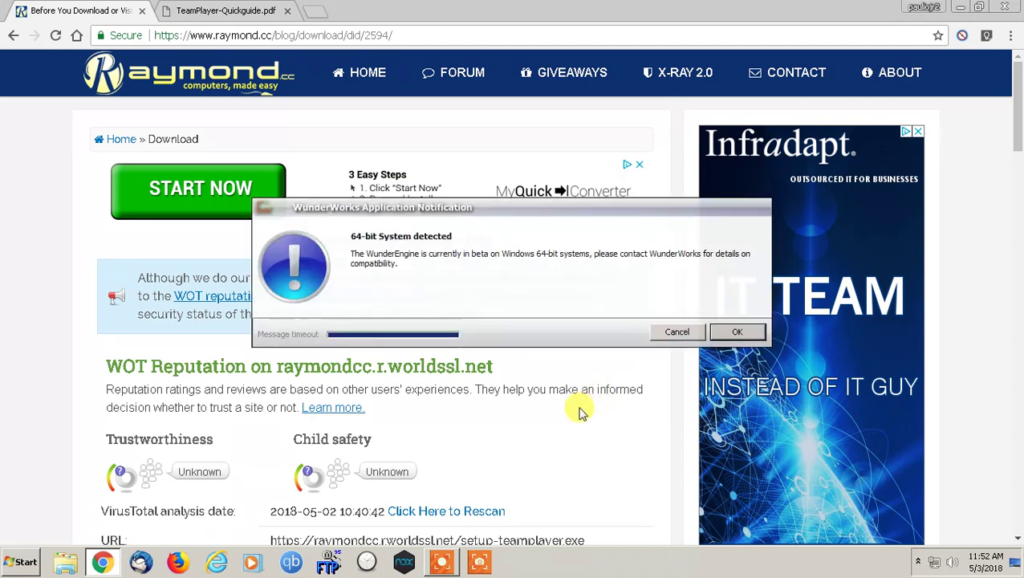
left_click(736, 331)
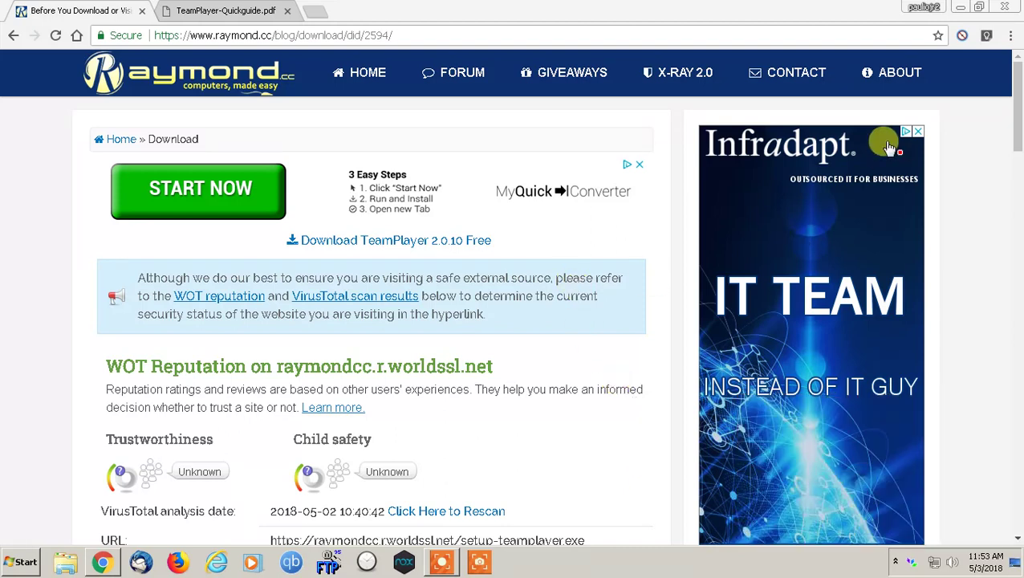
Check the desktop, then read through the instructions in TeamPlayer-Quickguide.pdf
left_click(966, 6)
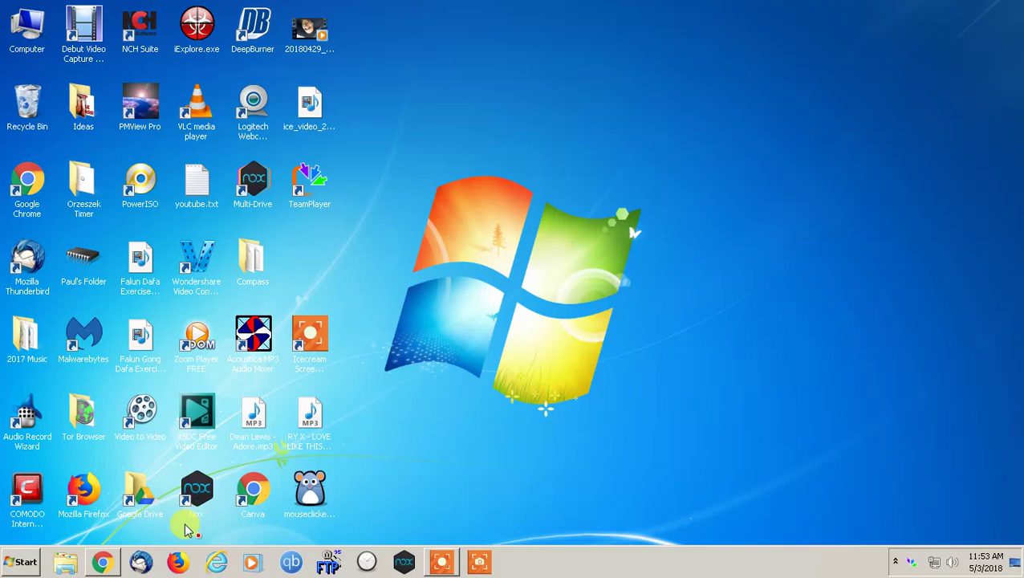
left_click(104, 562)
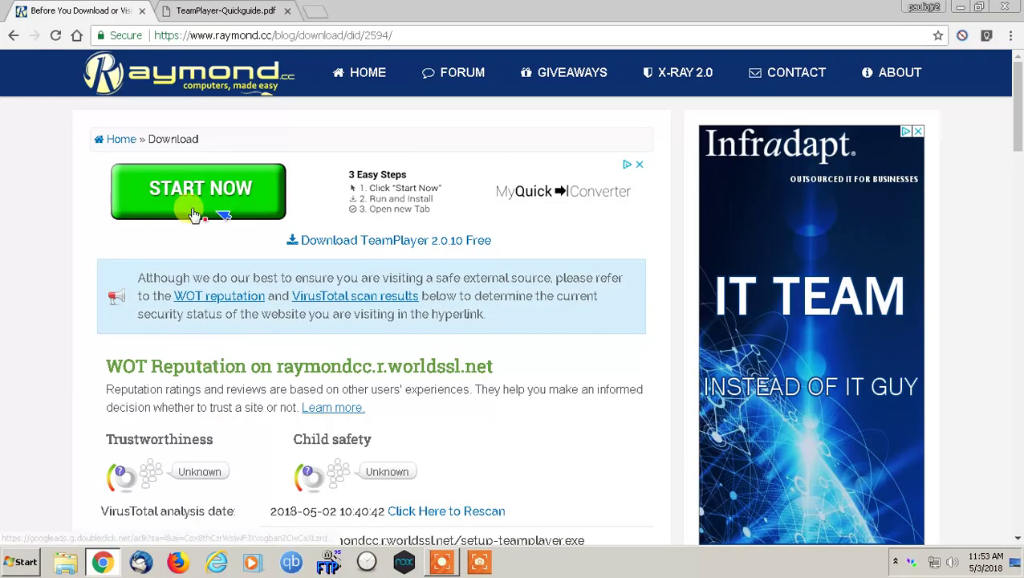
left_click(210, 12)
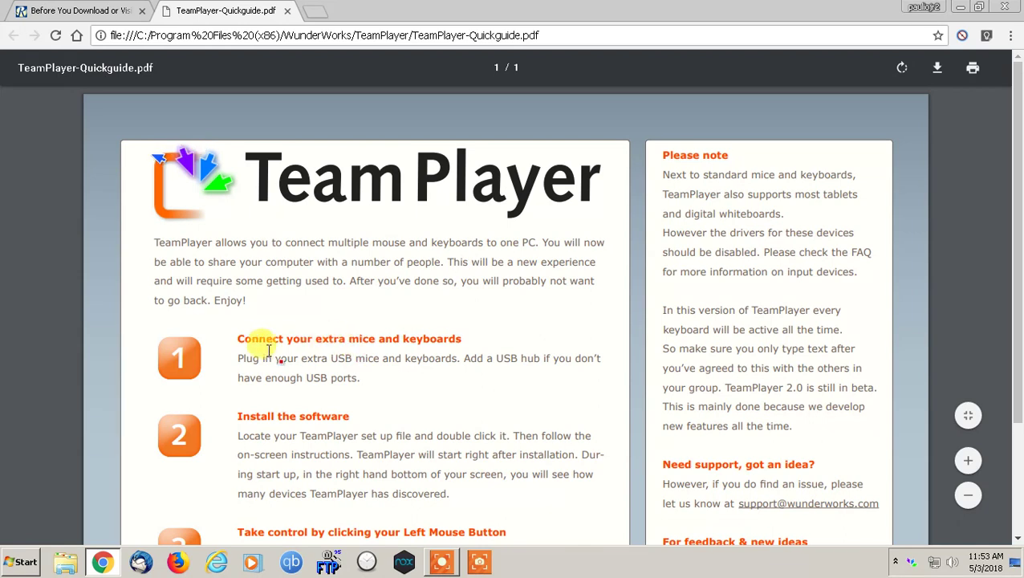
scroll(399, 372, "down", 2)
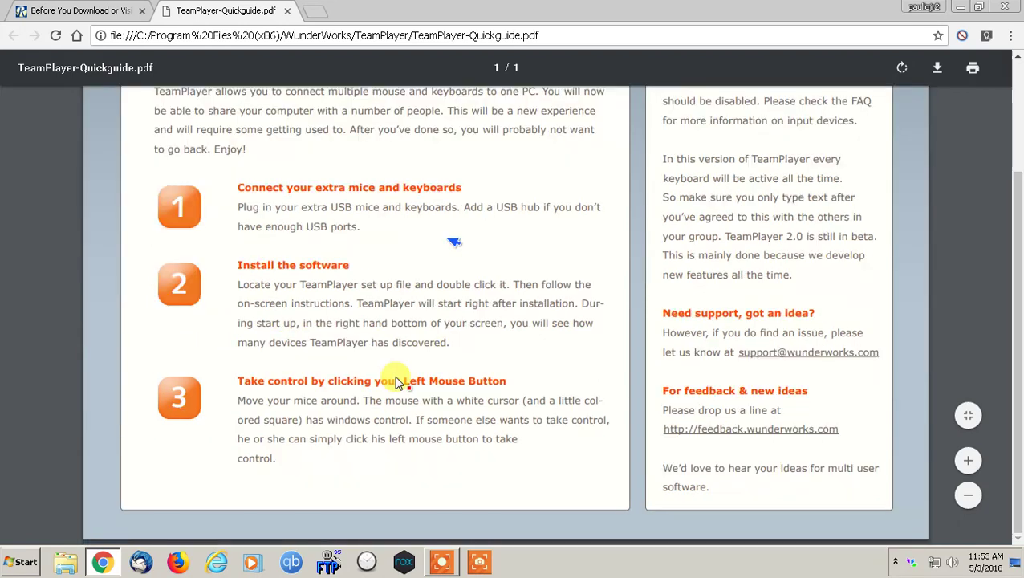
left_click_drag(249, 284, 491, 358)
left_click(400, 247)
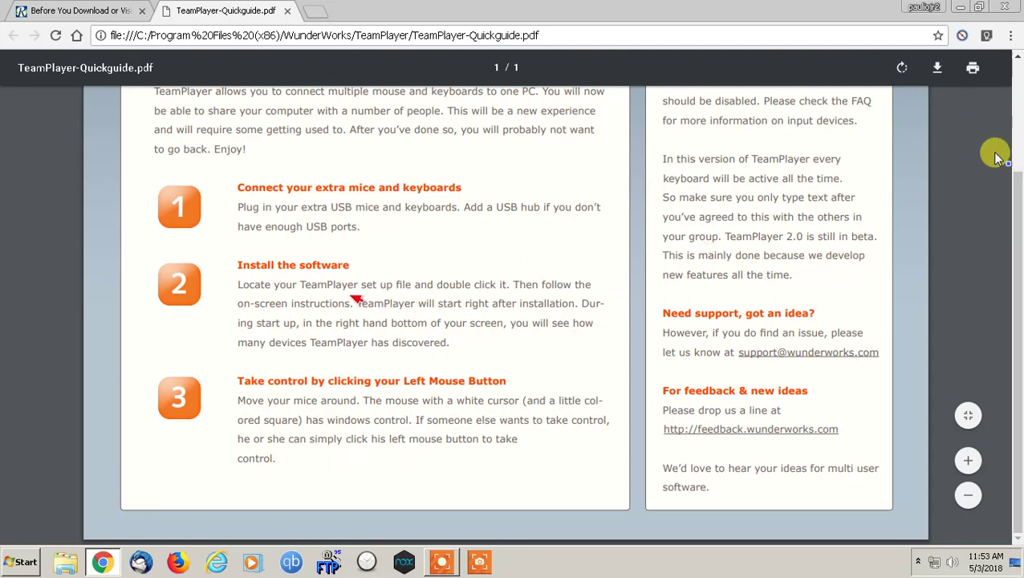
left_click(1016, 97)
mouse_move(1017, 98)
left_mouse_down()
mouse_move(1017, 210)
mouse_move(1016, 97)
left_mouse_up()
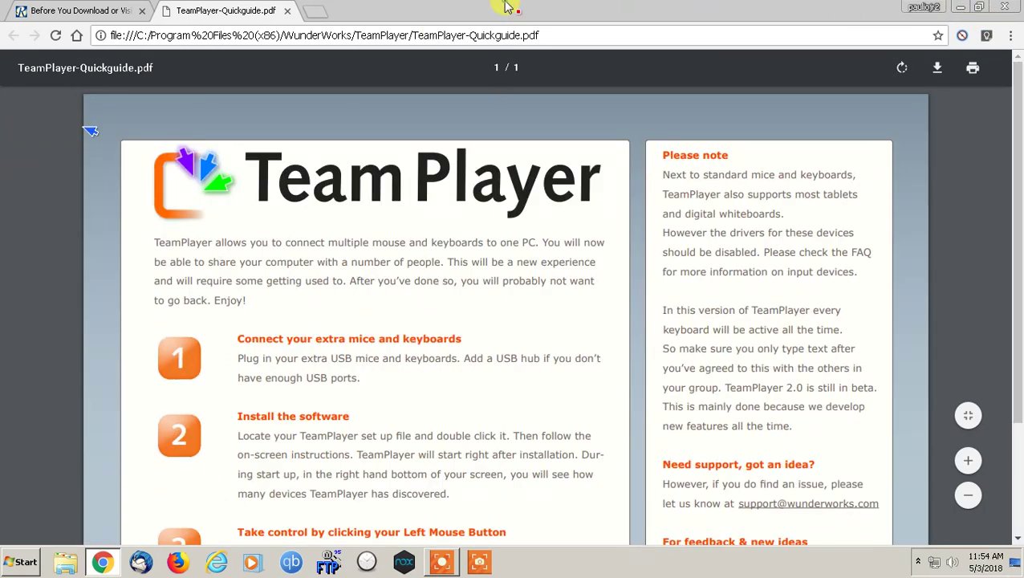
left_click(128, 10)
left_click(349, 36)
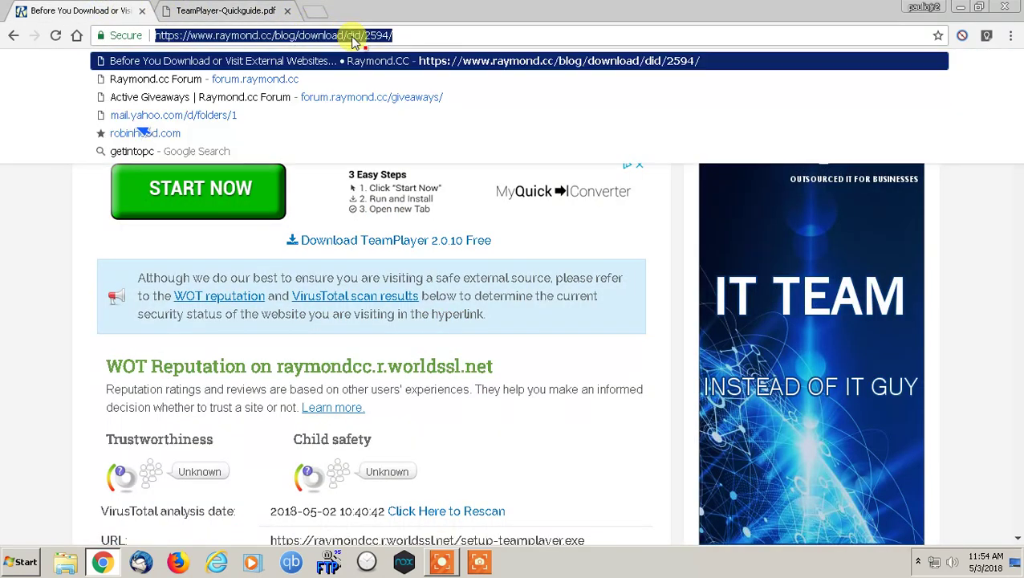
left_click(228, 10)
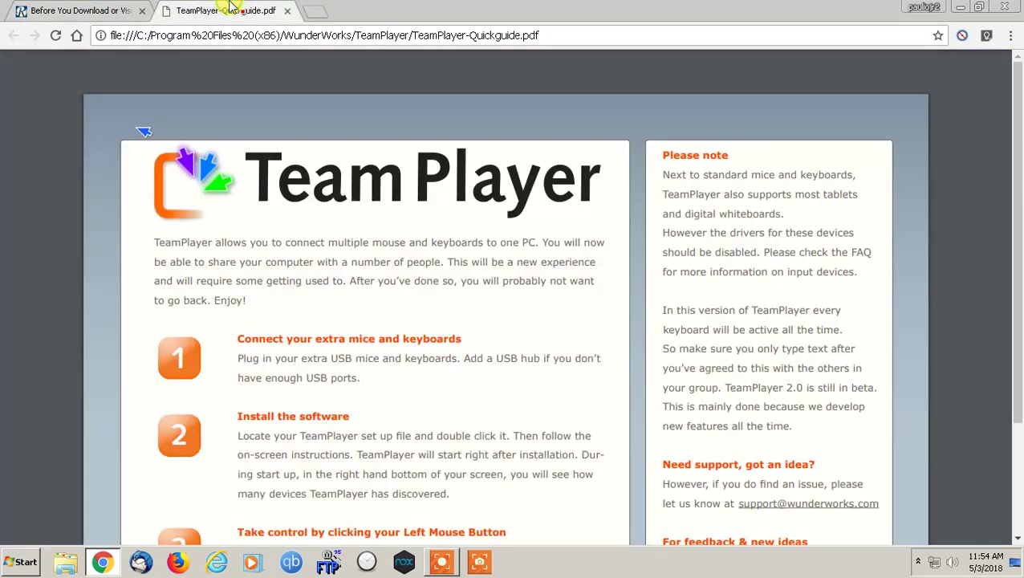
left_click(959, 6)
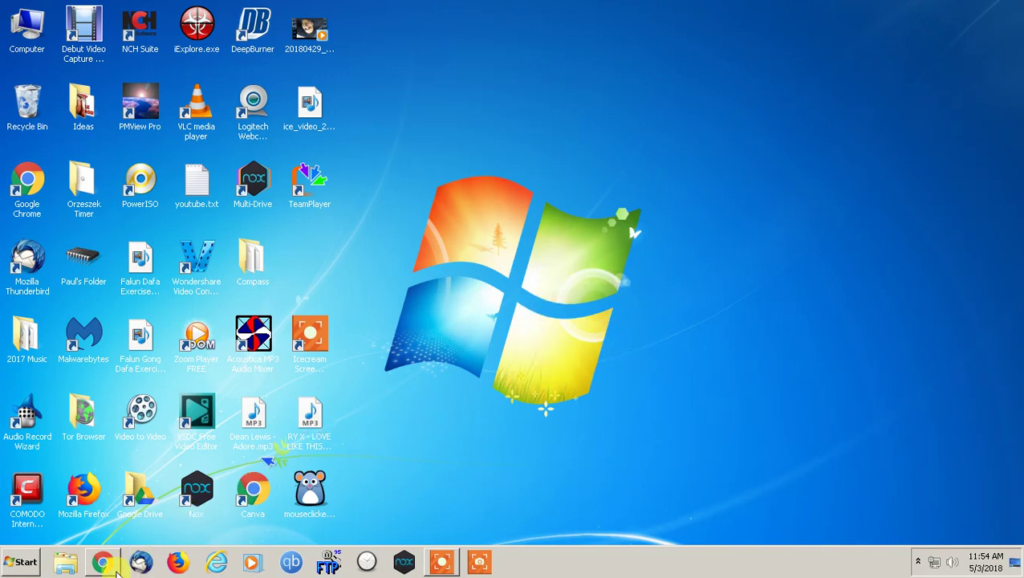
left_click(102, 562)
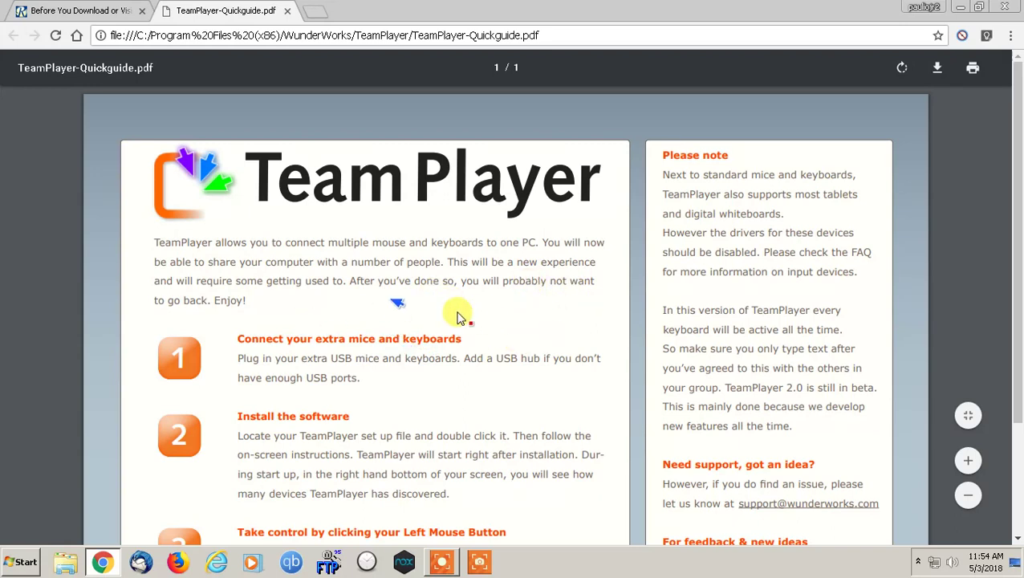
Examine the quick guide's sections on connecting extra mice and keyboards and on taking control with a mouse
left_click_drag(1017, 126, 1008, 207)
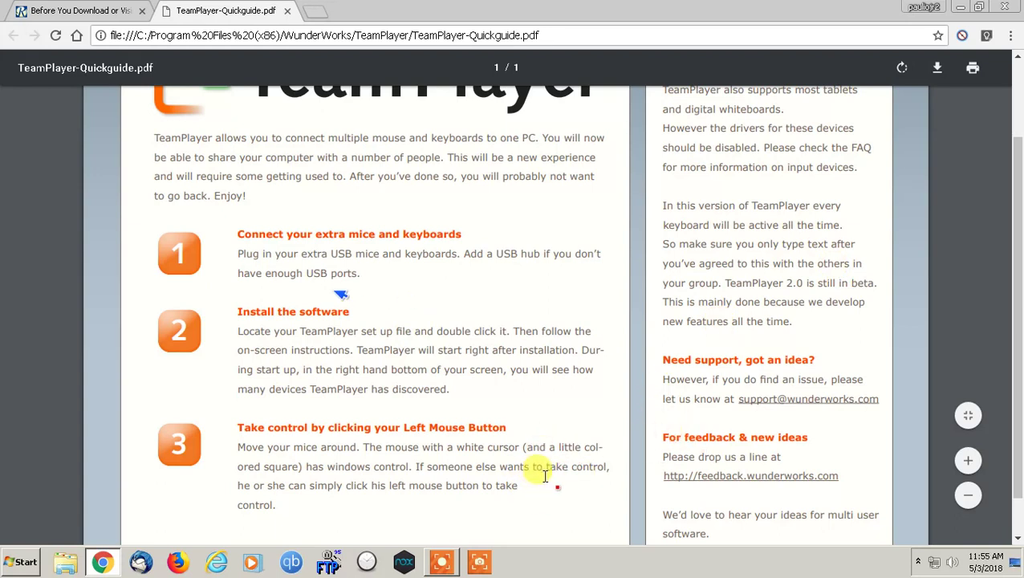
left_click_drag(543, 467, 519, 480)
left_click(522, 480)
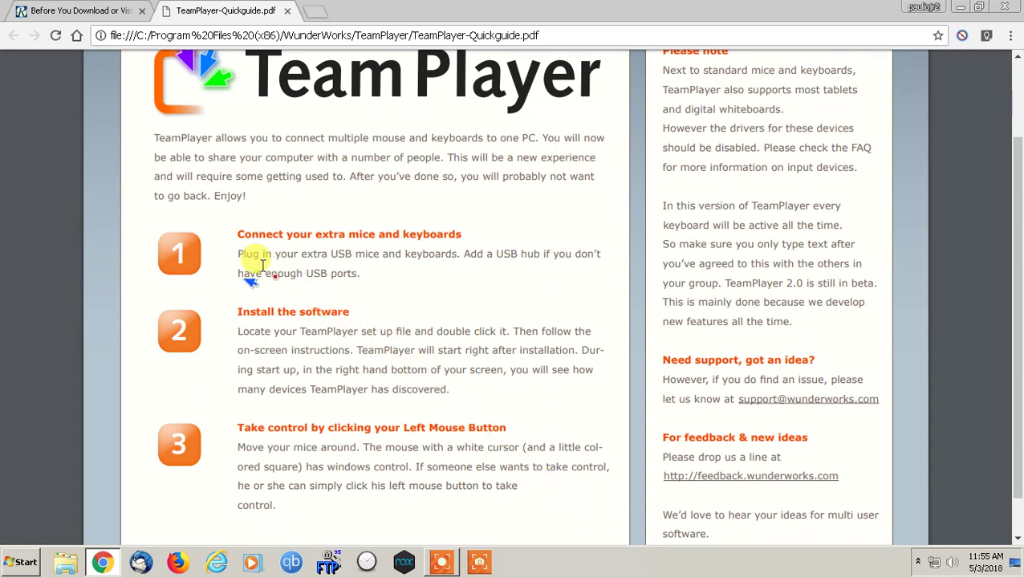
double_click(271, 271)
left_click(280, 262)
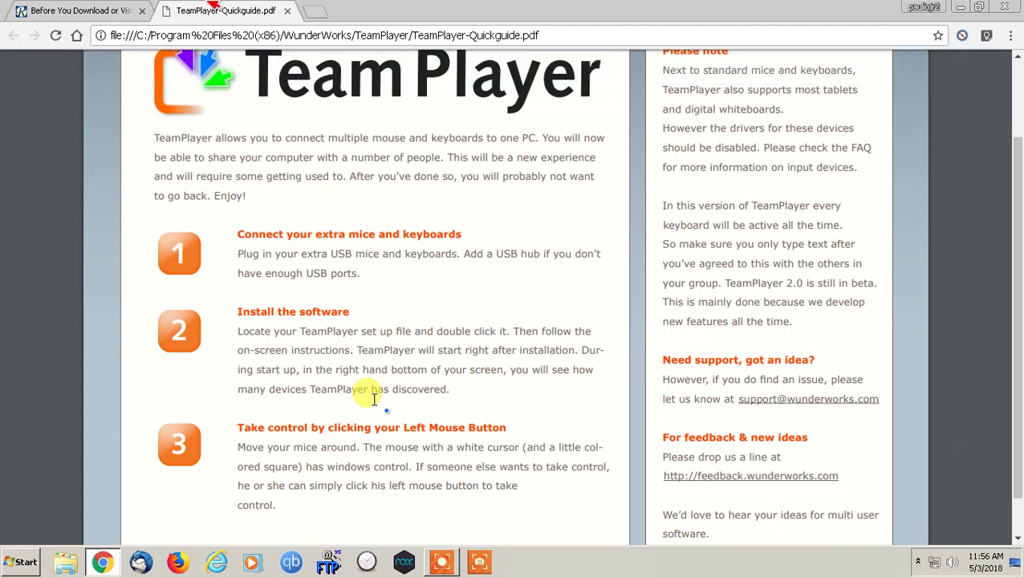
Review the security scan details for the TeamPlayer installer on the raymond.cc download page
left_click(100, 8)
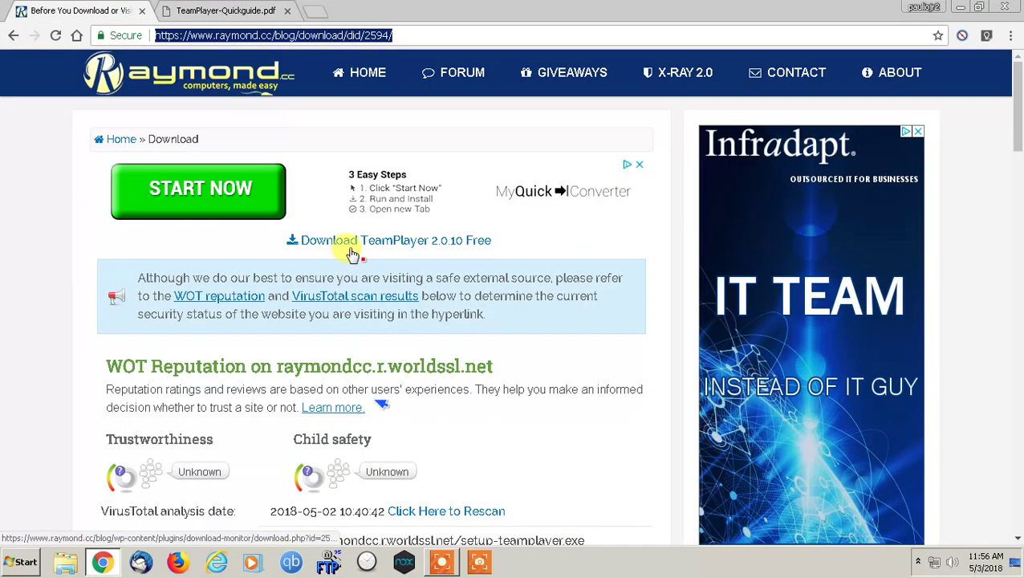
scroll(498, 345, "down", 2)
scroll(507, 365, "down", 4)
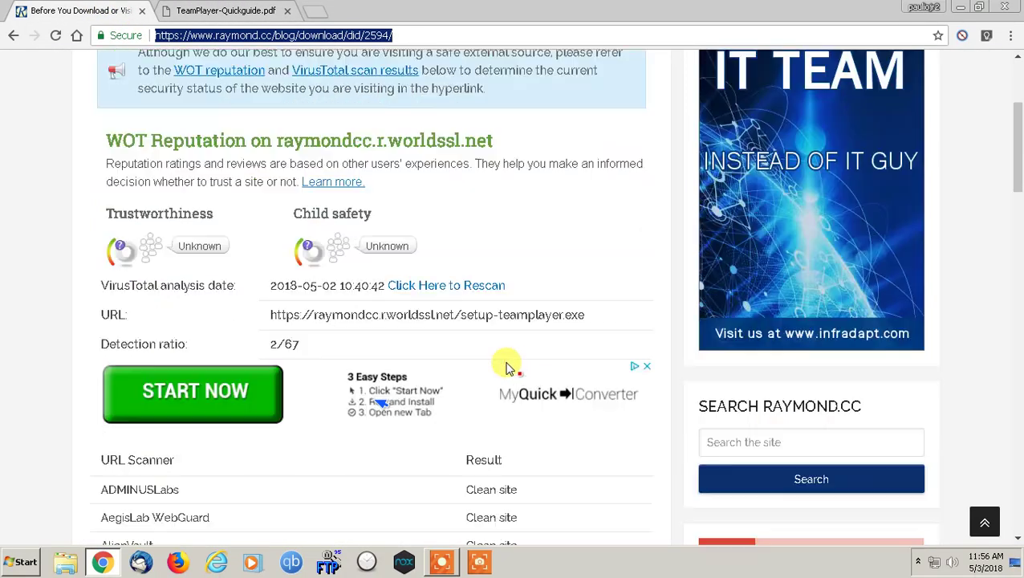
scroll(507, 365, "up", 6)
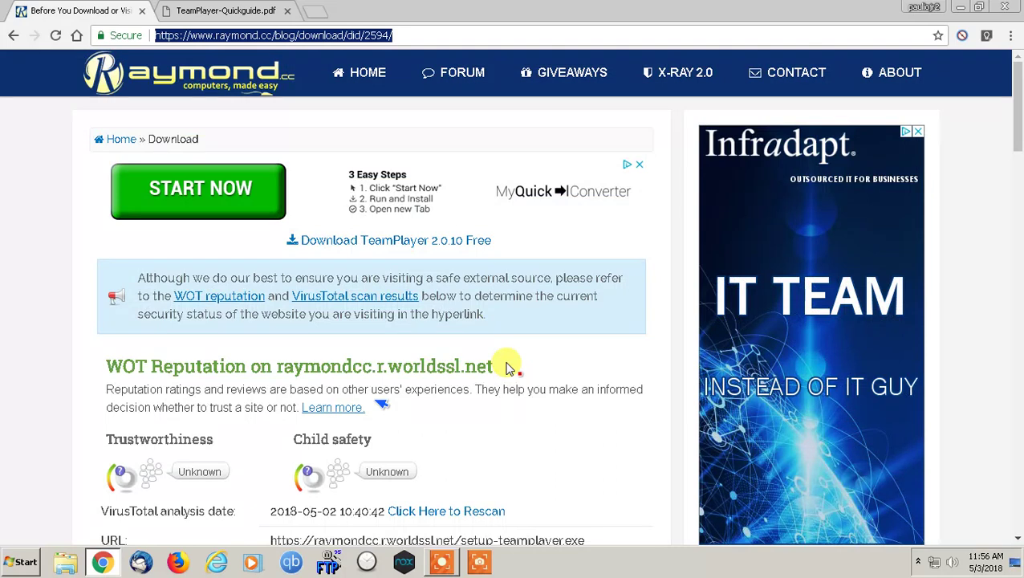